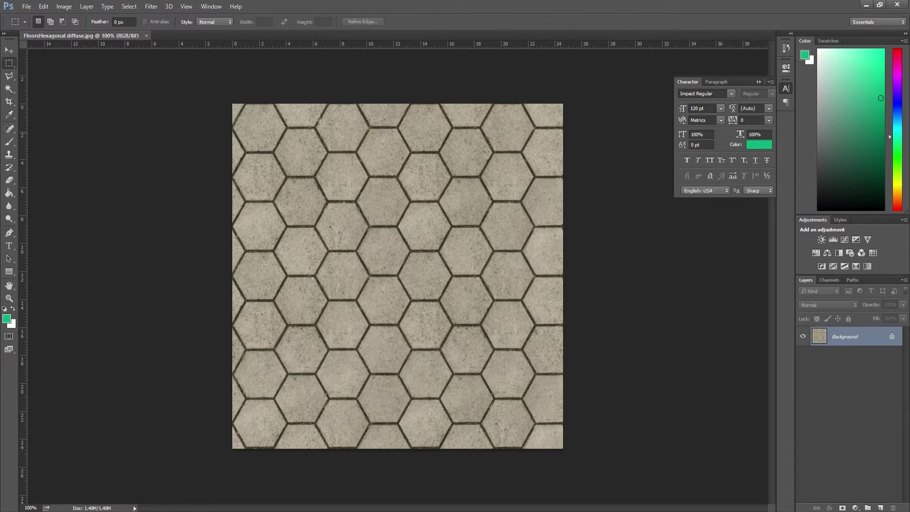
Step: Open the Image Size dialog and enter 512 as the texture width
click(62, 7)
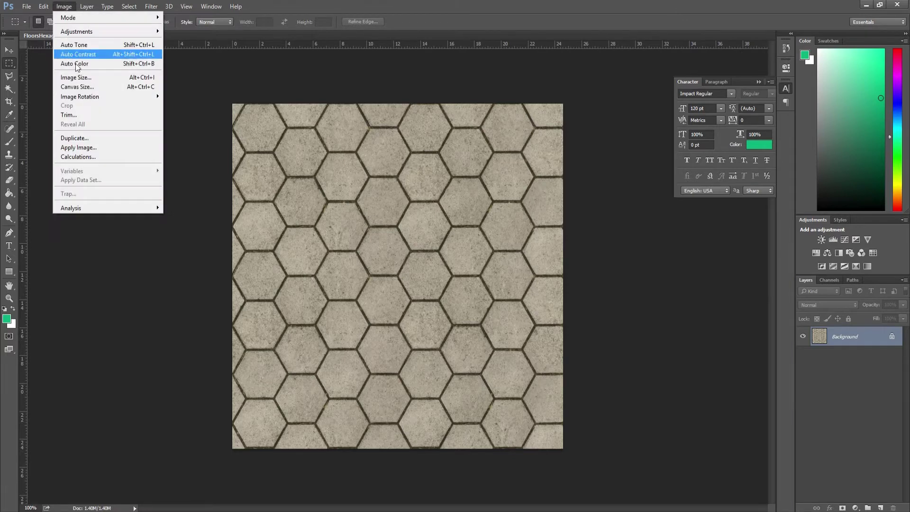
click(94, 79)
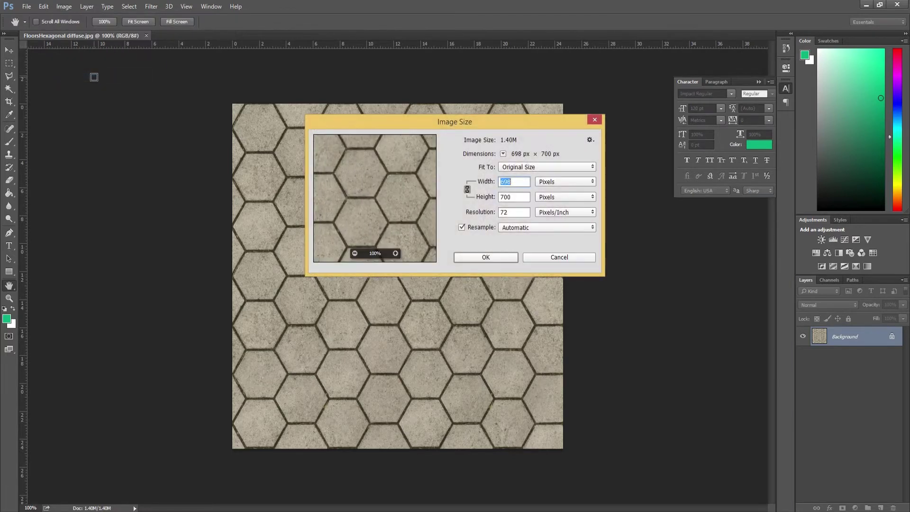
click(525, 181)
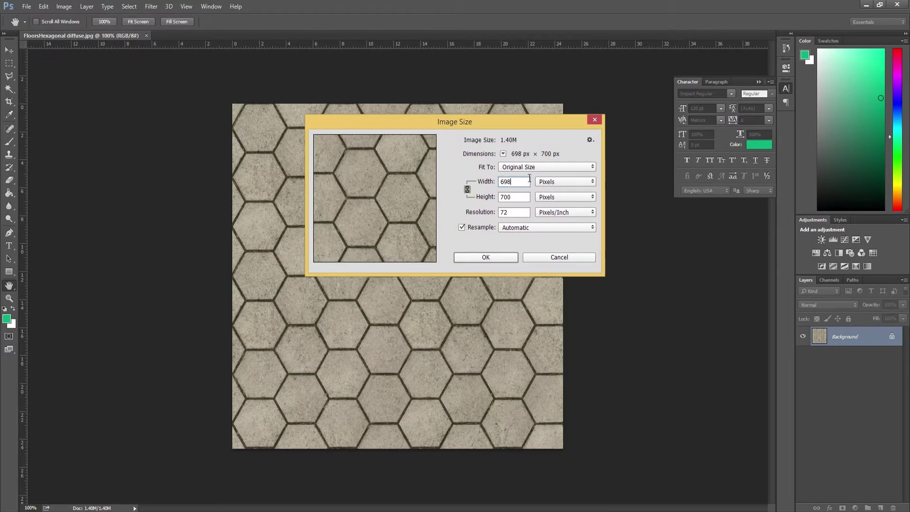
double_click(505, 181)
click(517, 185)
key(shift+Left)
key(shift+Left)
key(shift+Left)
shift+click(504, 181)
key(shift+Left)
text(512)
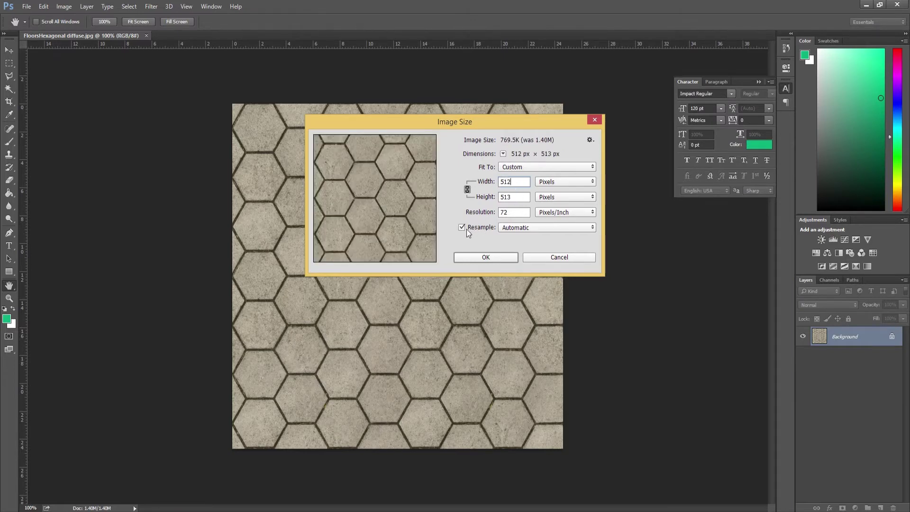
Step: Unlink proportions, set the height to 512 and apply the 512 × 512 resize
click(513, 199)
double_click(516, 182)
text(512)
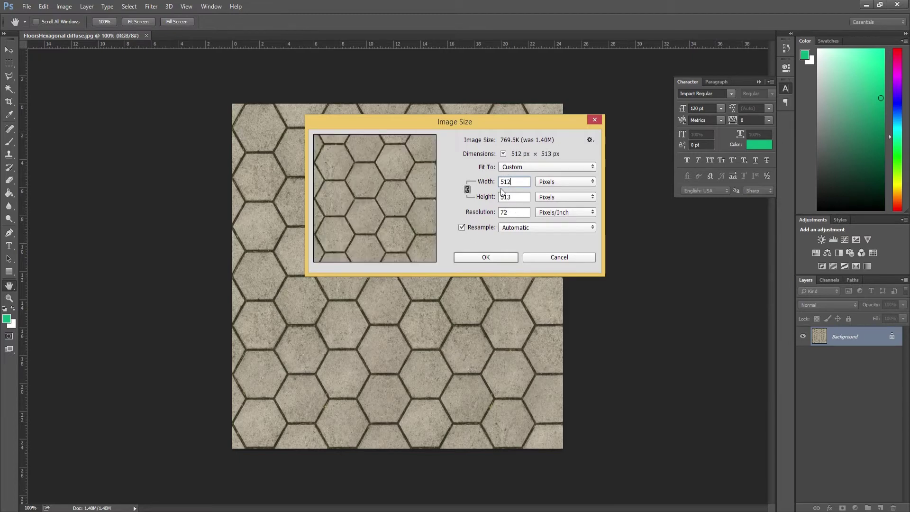
click(467, 190)
click(519, 197)
key(BackSpace)
text(2)
click(486, 256)
key(m)
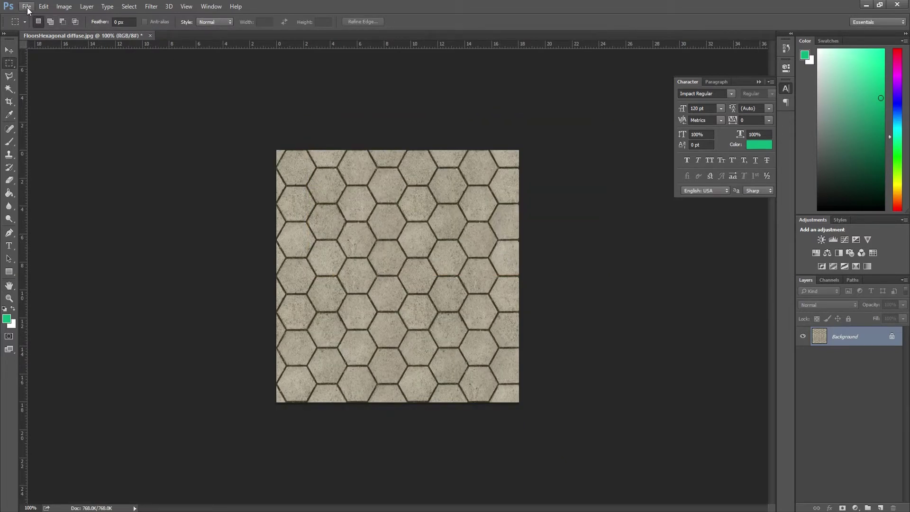
Step: Save As over FloorsHexagonal diffuse.jpg in the new2 folder, picking it from list view
click(28, 6)
click(61, 115)
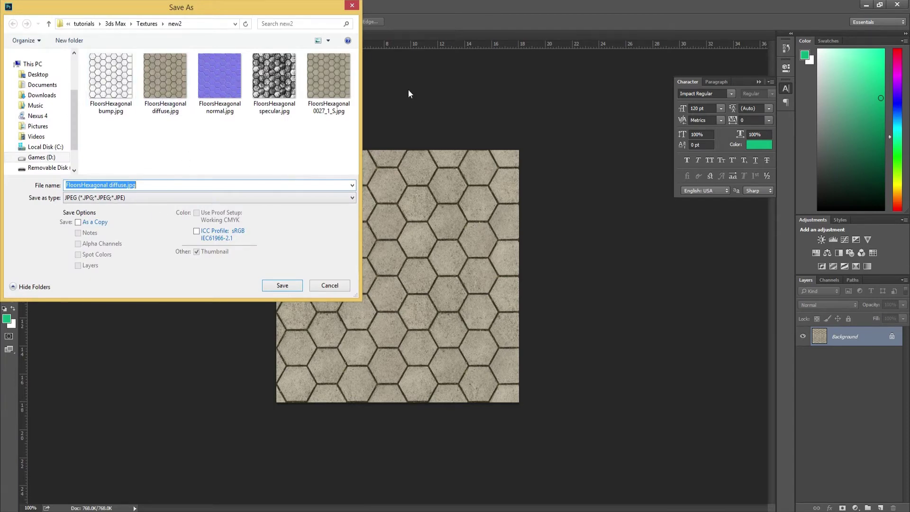
click(171, 115)
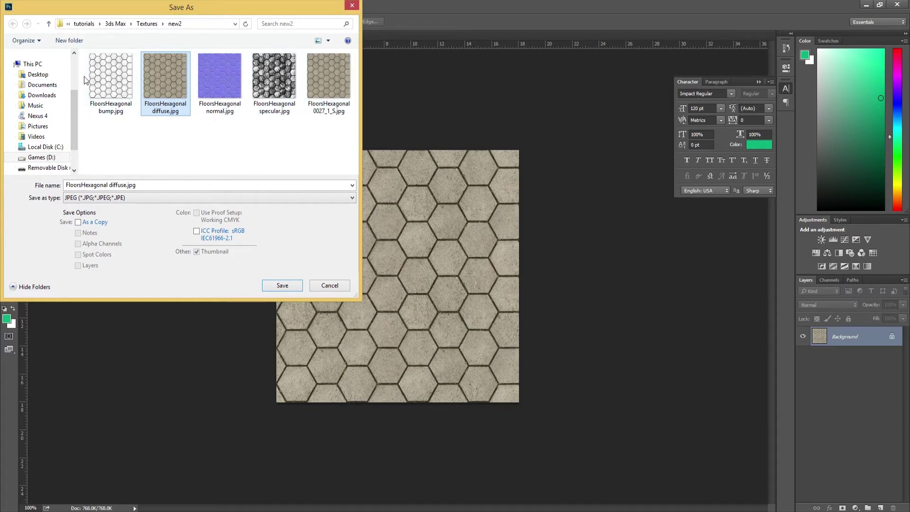
click(323, 41)
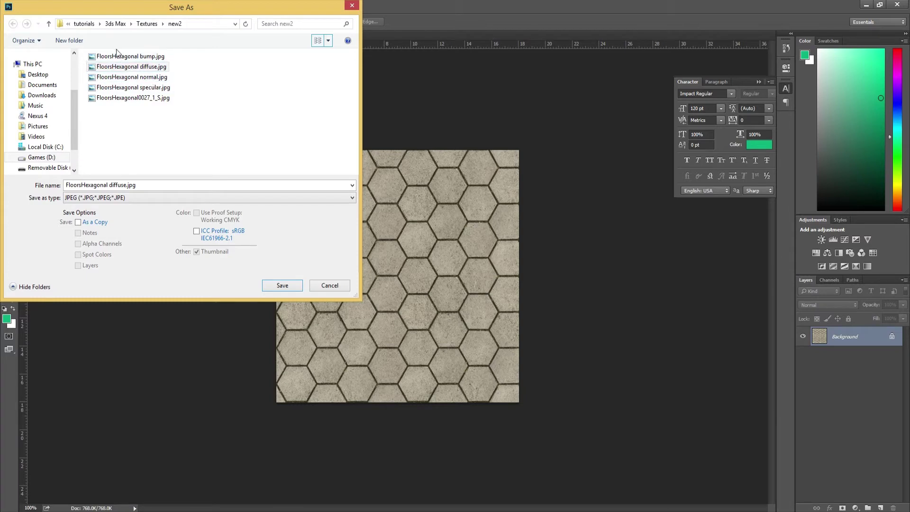
click(128, 67)
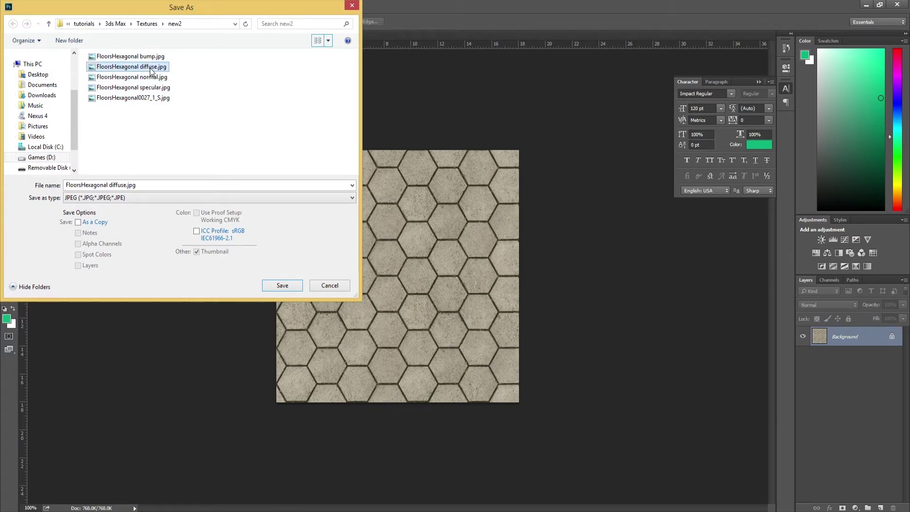
double_click(125, 71)
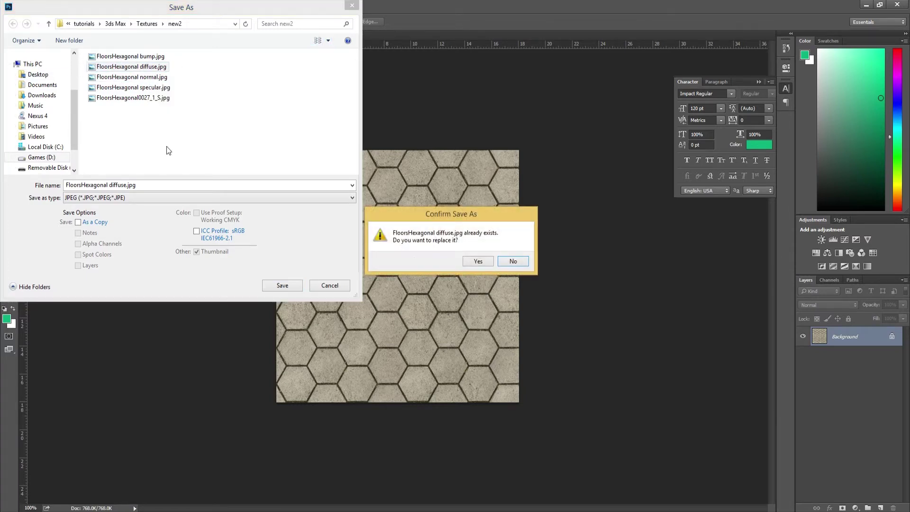
Step: Confirm replacing the file and save the JPEG at quality 8
click(477, 262)
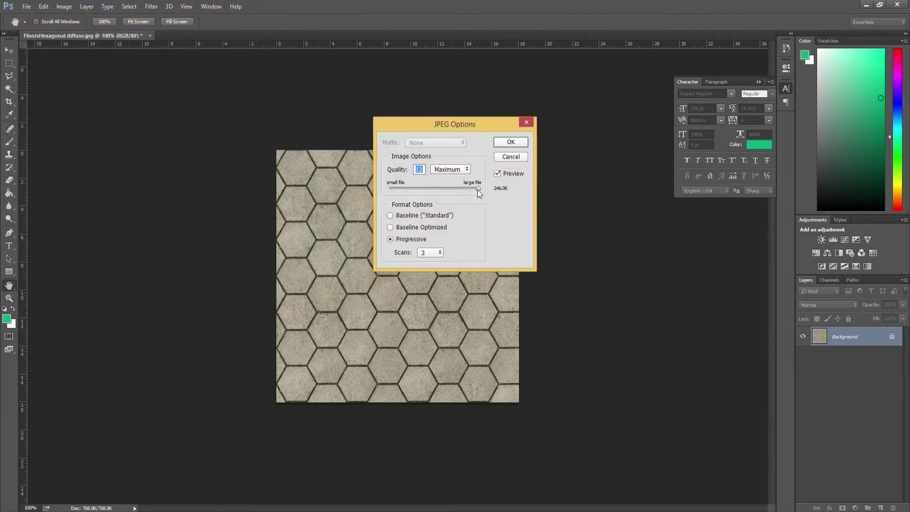
drag(478, 189, 456, 189)
click(511, 142)
drag(478, 189, 451, 189)
click(511, 142)
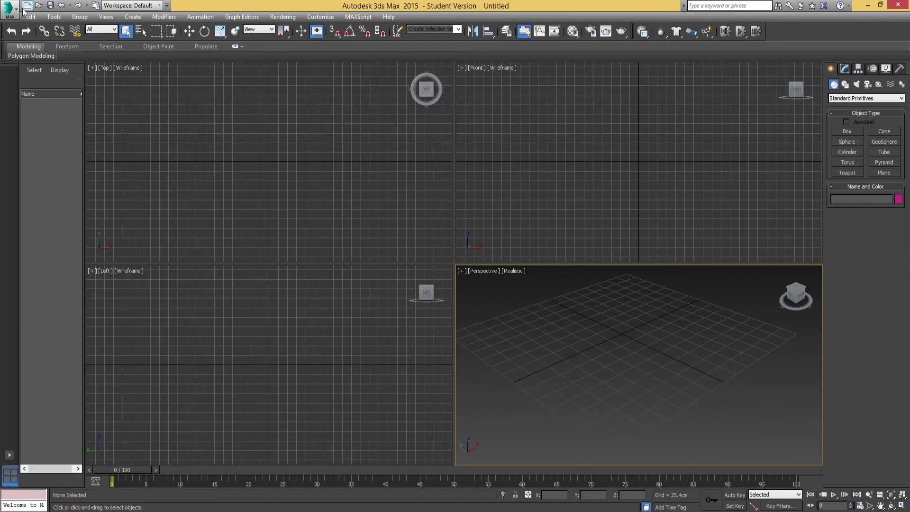
Step: Reset 3ds Max to an empty scene, confirming the reset prompt
click(11, 8)
click(29, 53)
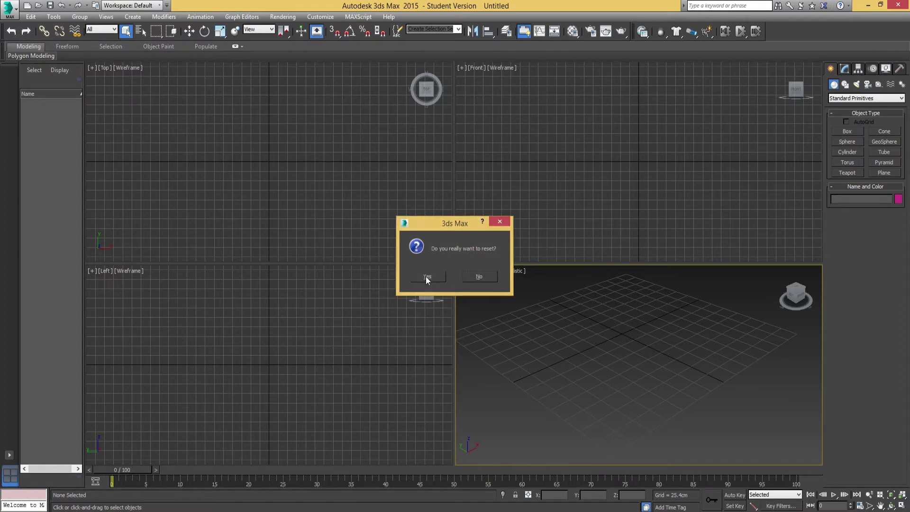
click(427, 276)
Step: Maximize the Perspective view and recentre the grid in it
drag(452, 264, 380, 205)
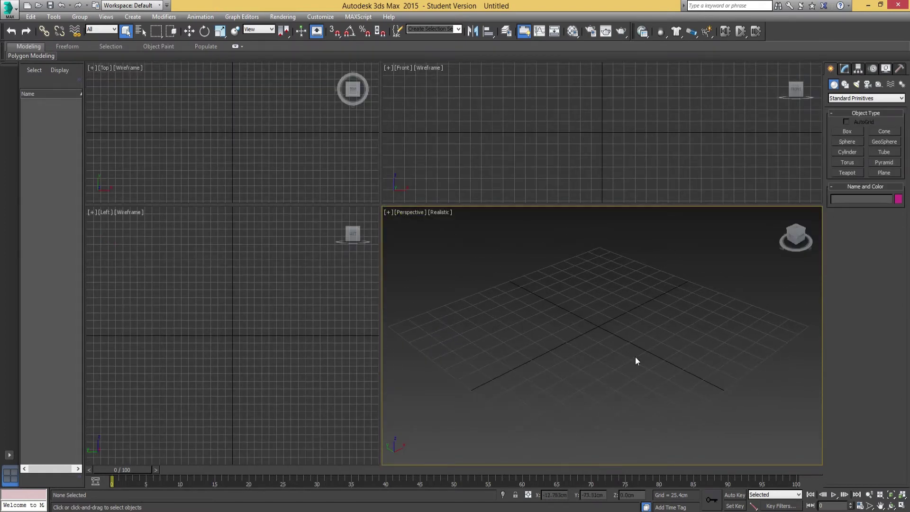
middle_drag(623, 368, 536, 336)
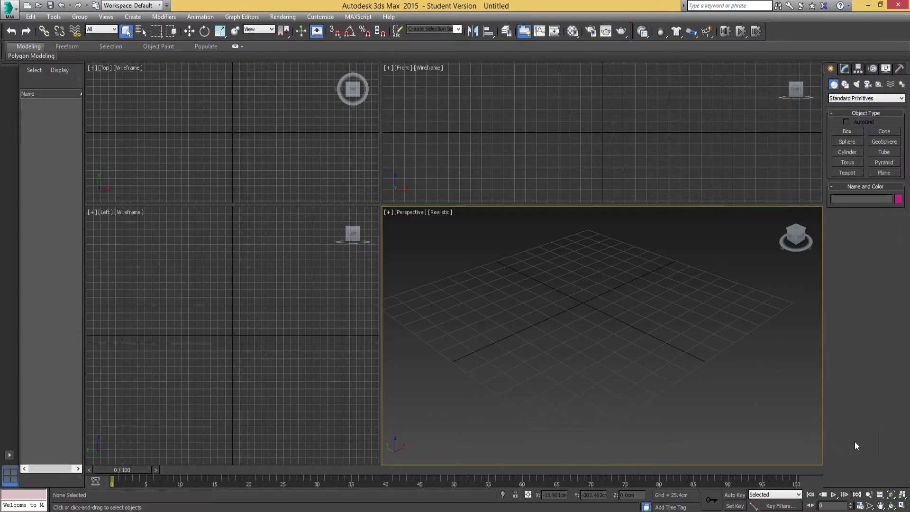
click(902, 507)
mouse_move(482, 291)
middle_down()
mouse_move(459, 292)
mouse_move(484, 284)
middle_up()
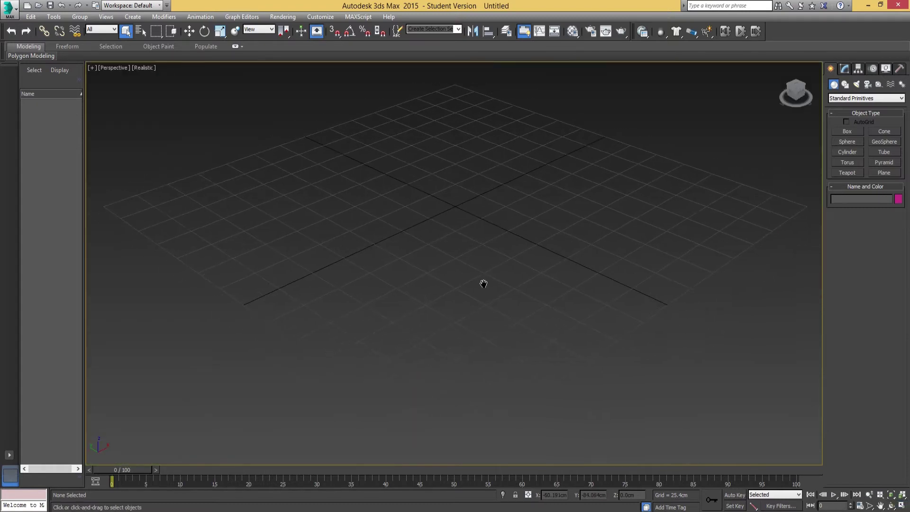
Step: Draw Plane001 and make it 300 × 300 cm with 1 length and 1 width segment
click(883, 173)
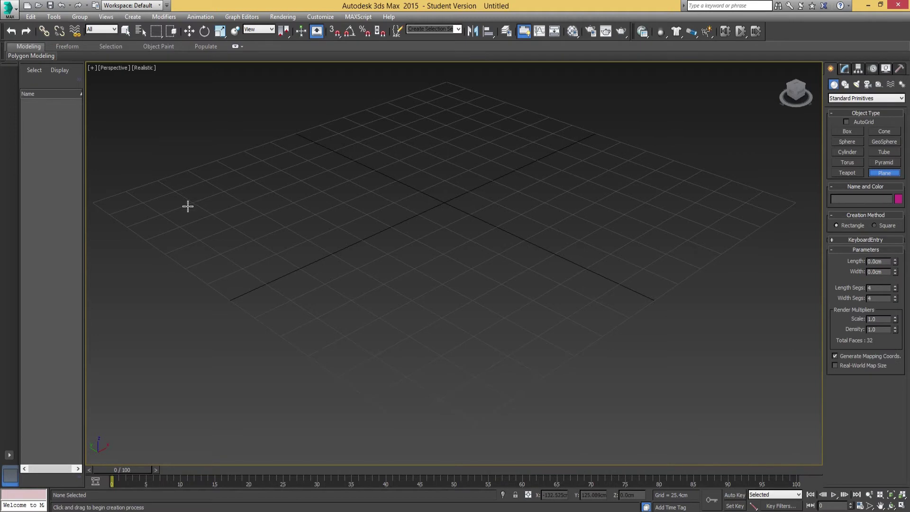
drag(188, 206, 745, 204)
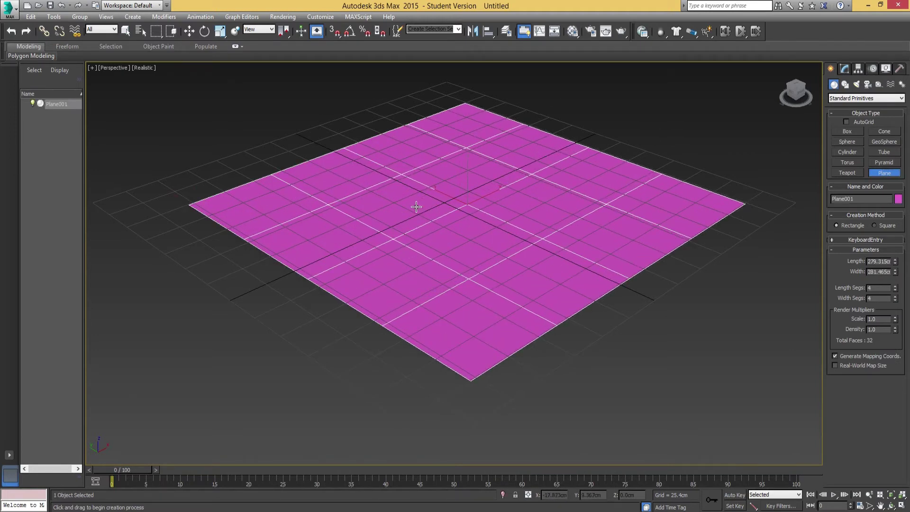
double_click(884, 261)
text(300.0cm)
double_click(880, 272)
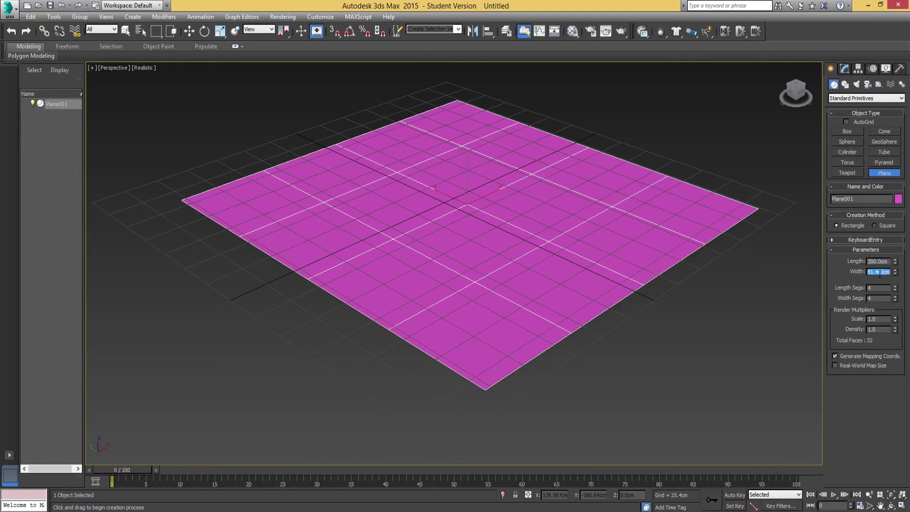
text(300)
key(Return)
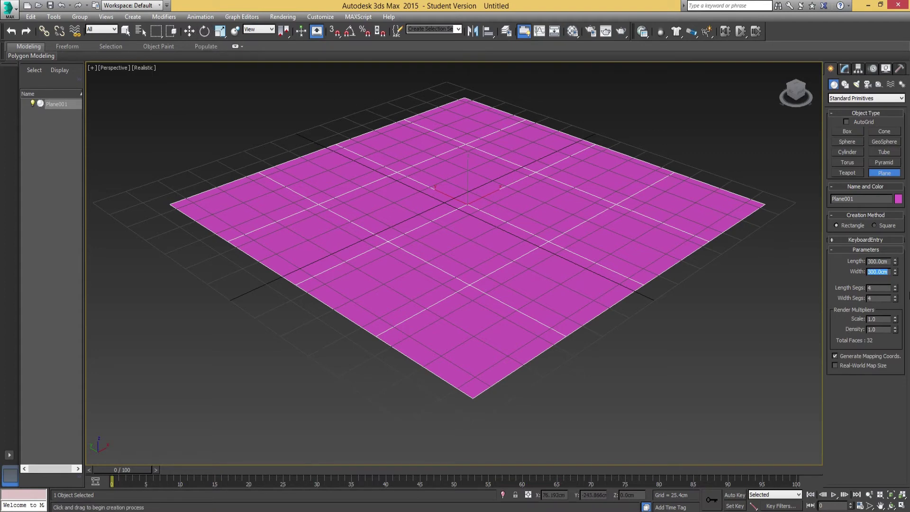
drag(895, 289, 894, 317)
right_click(895, 299)
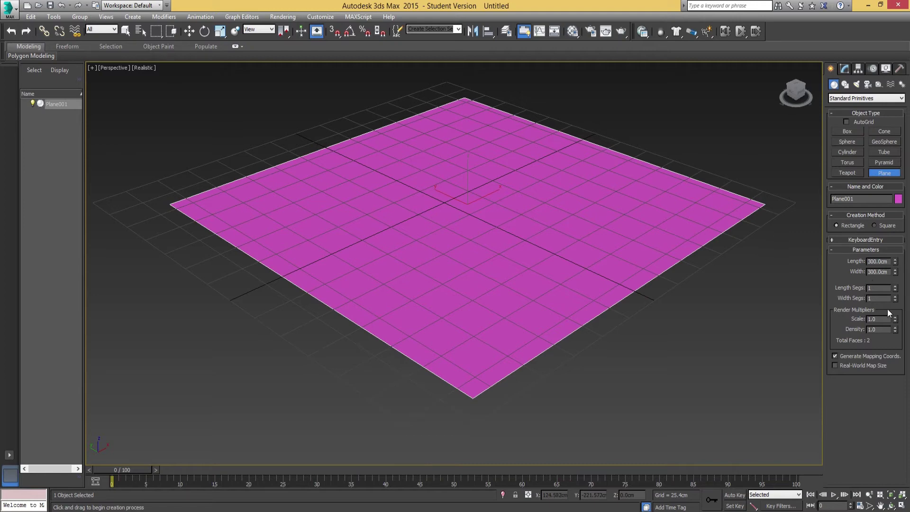
middle_drag(368, 237, 347, 235)
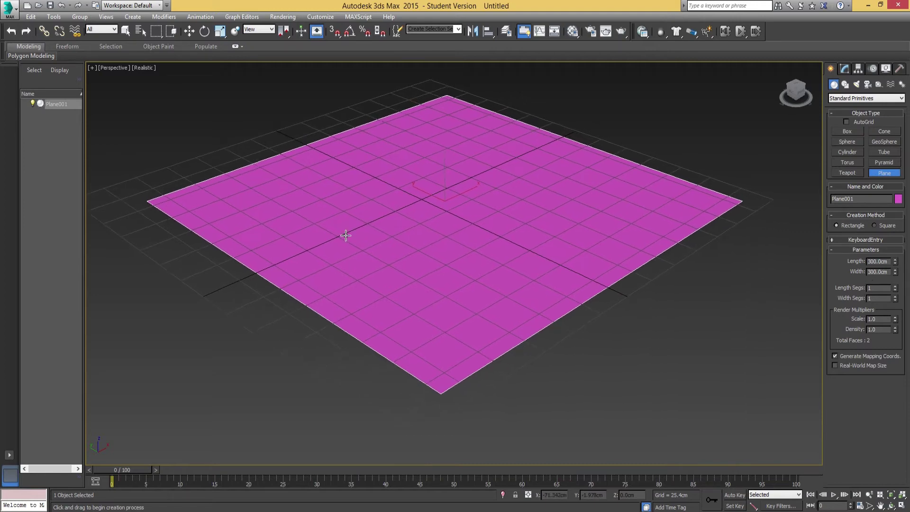
key(g)
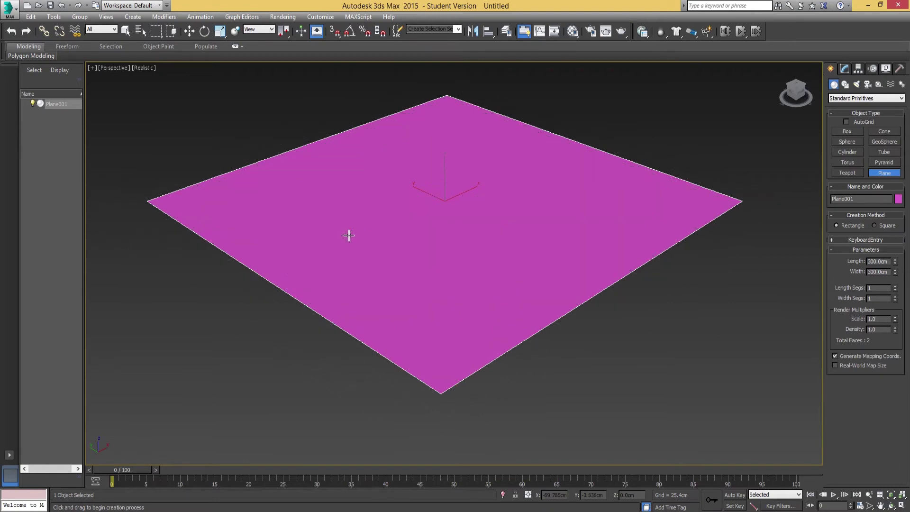
middle_drag(372, 249, 380, 264)
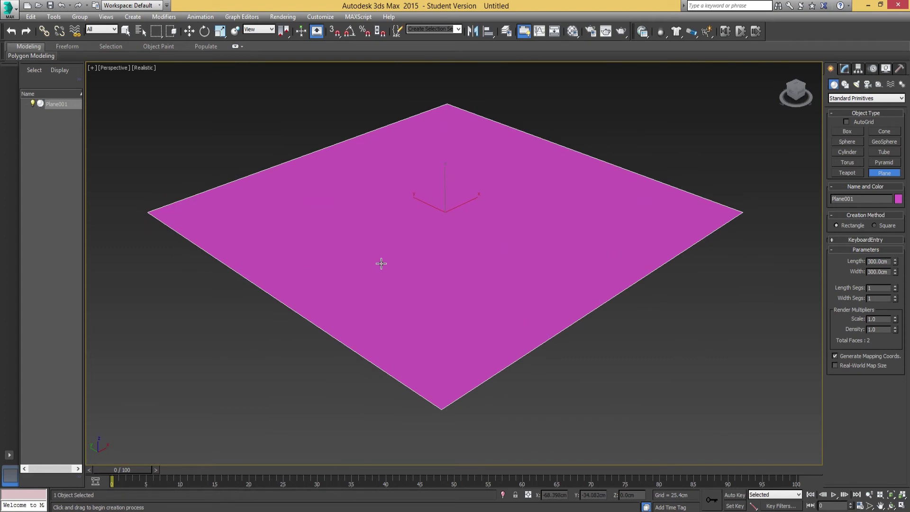
key(m)
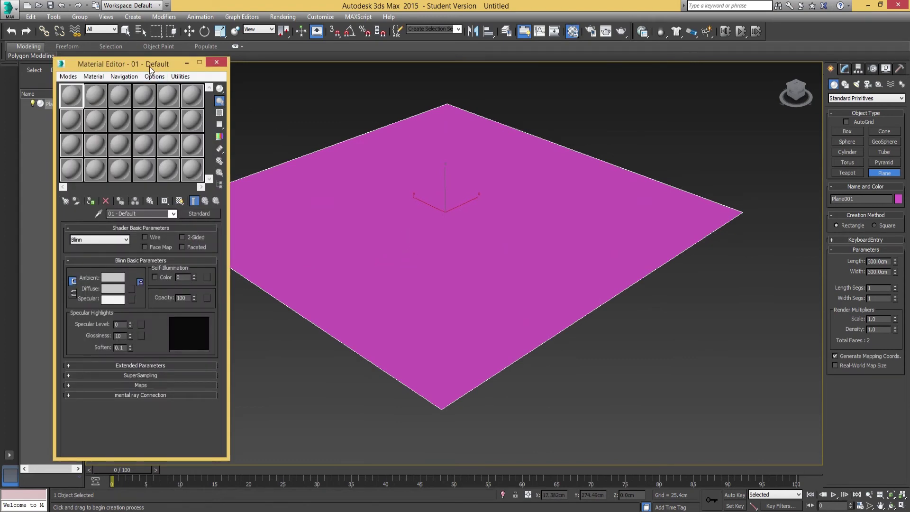
drag(149, 66, 134, 68)
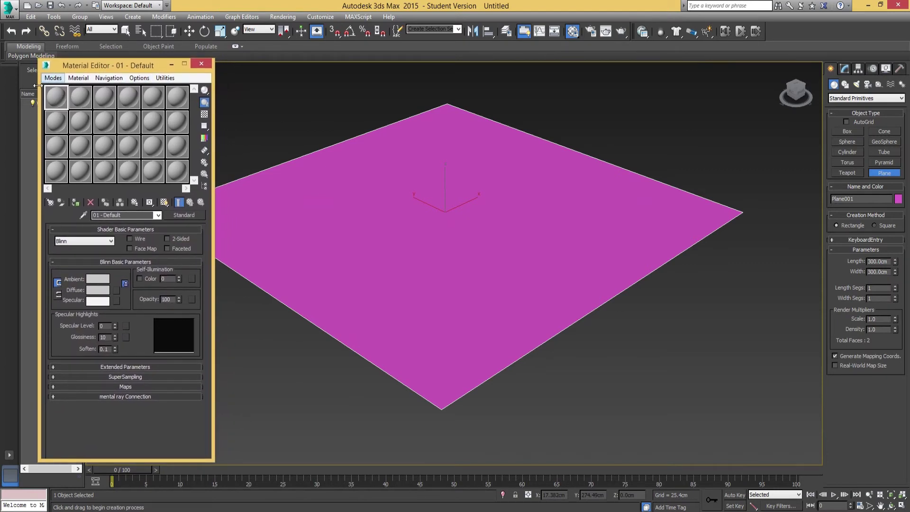
click(133, 215)
text(floor)
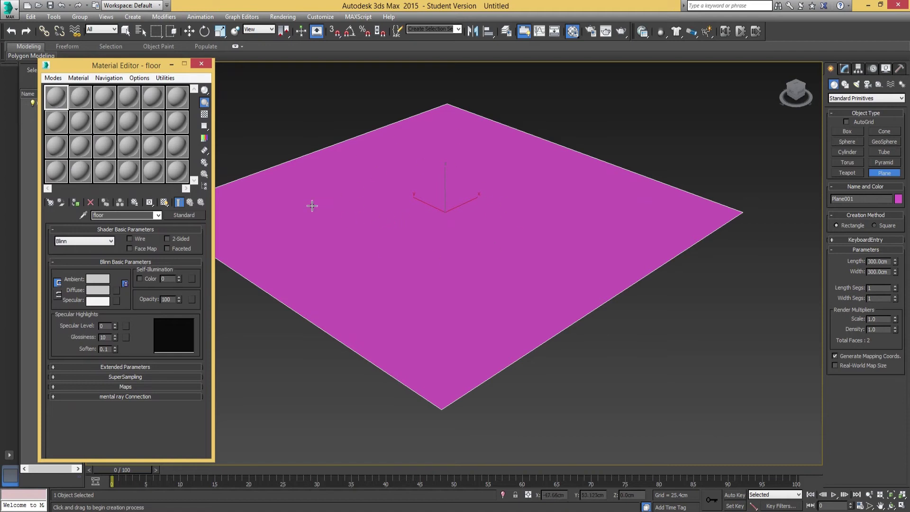
double_click(122, 215)
click(75, 100)
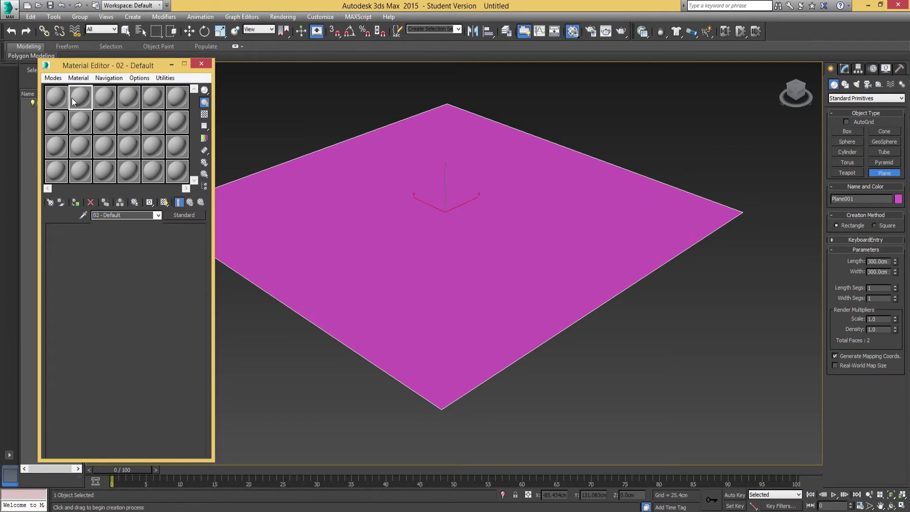
click(102, 98)
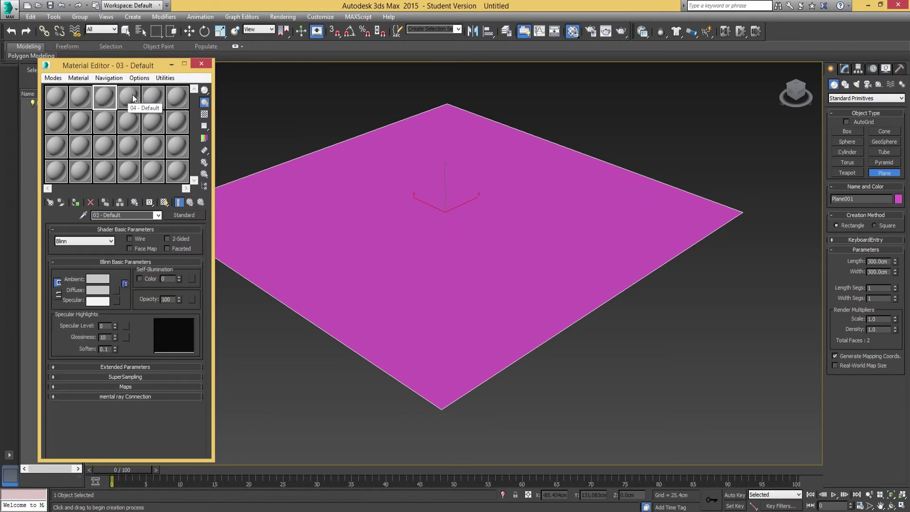
click(129, 101)
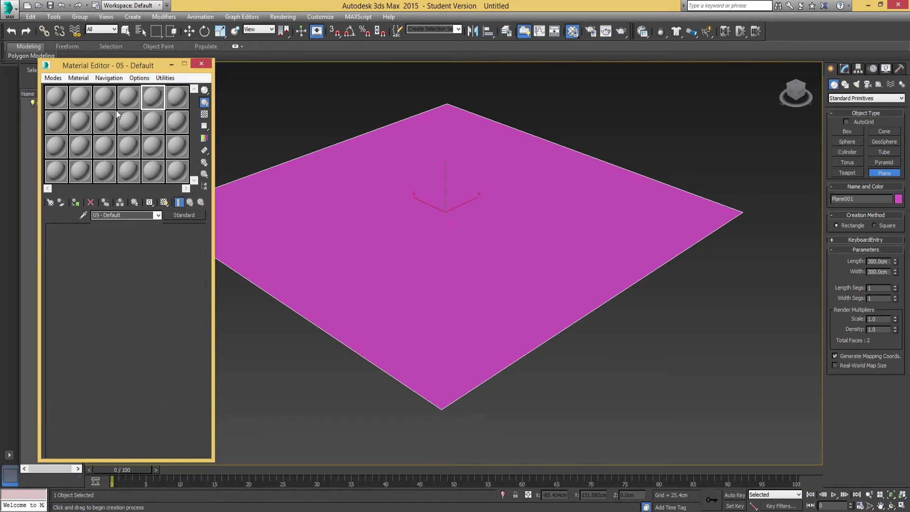
click(56, 107)
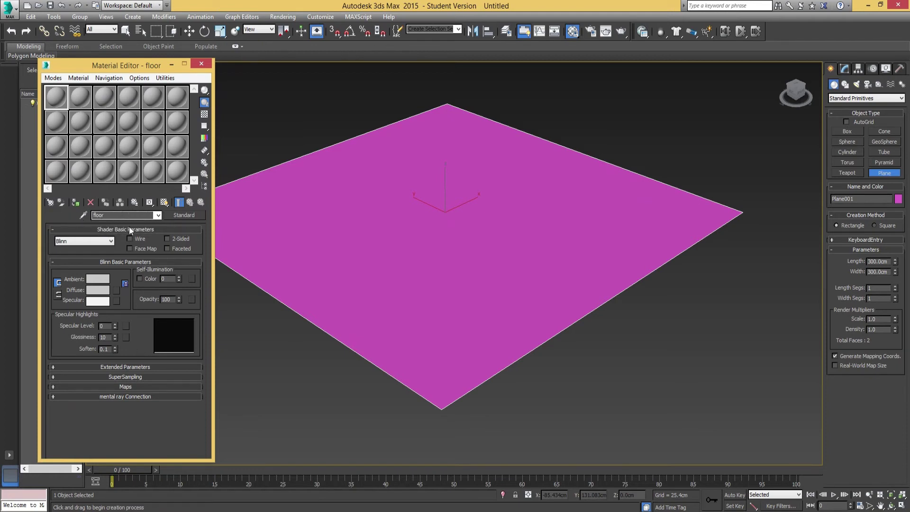
Step: Load FloorsHexagonal diffuse.jpg as a Bitmap in the Diffuse Color slot, then return to the parent material
click(134, 388)
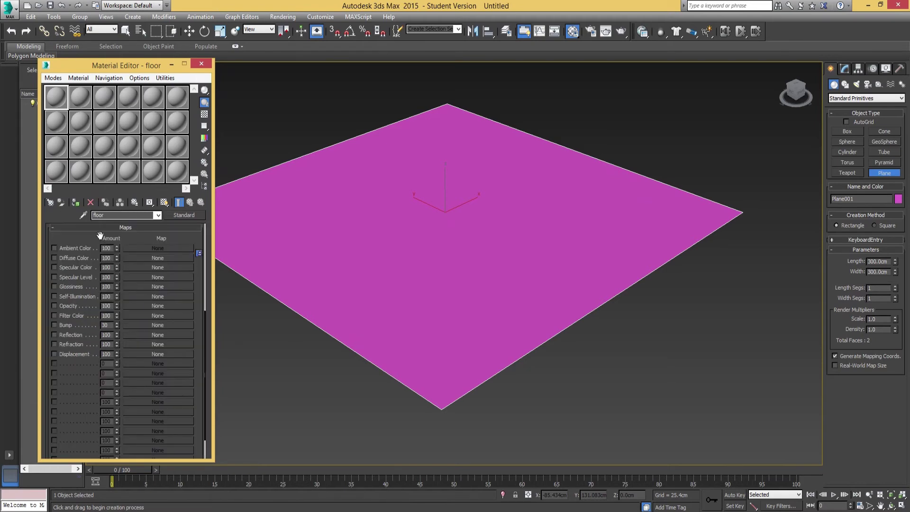
click(142, 258)
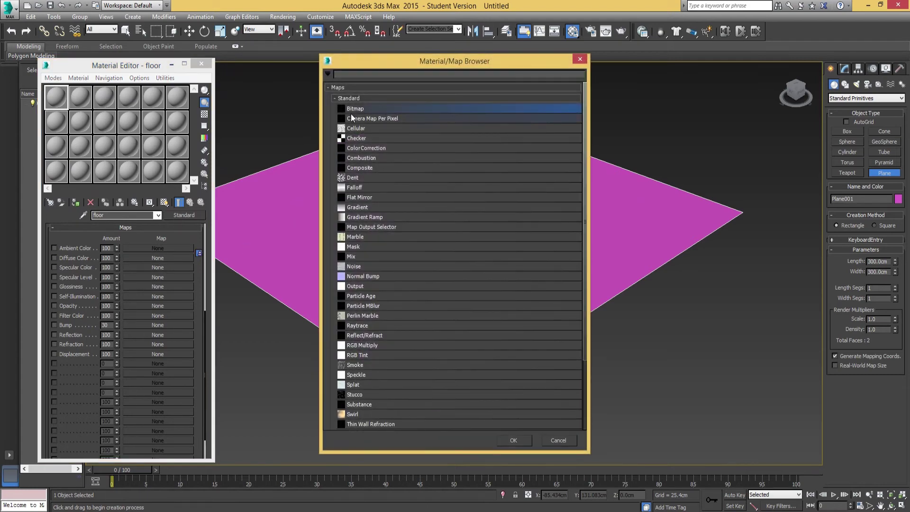
double_click(355, 109)
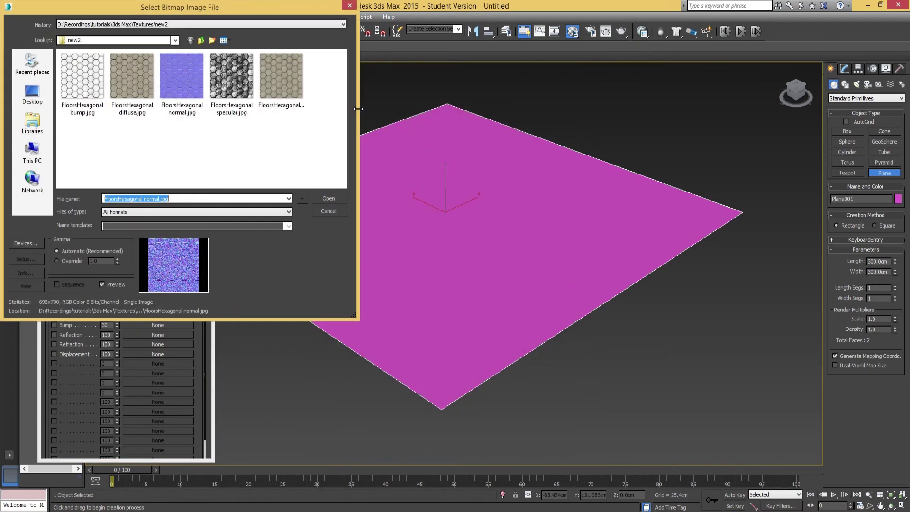
click(131, 78)
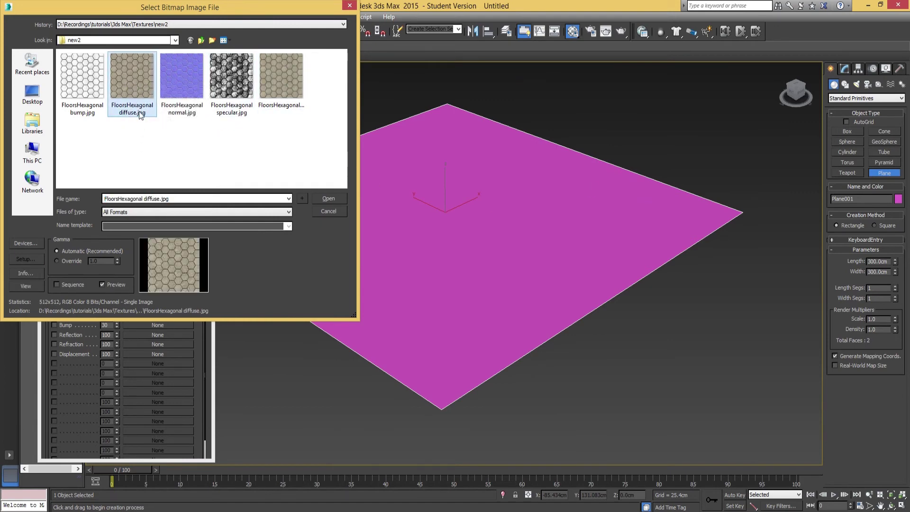
double_click(118, 87)
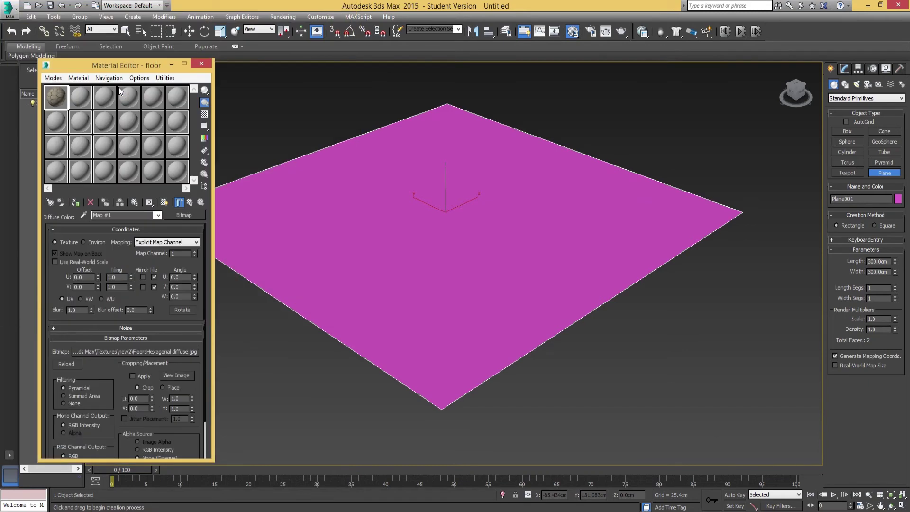
click(192, 205)
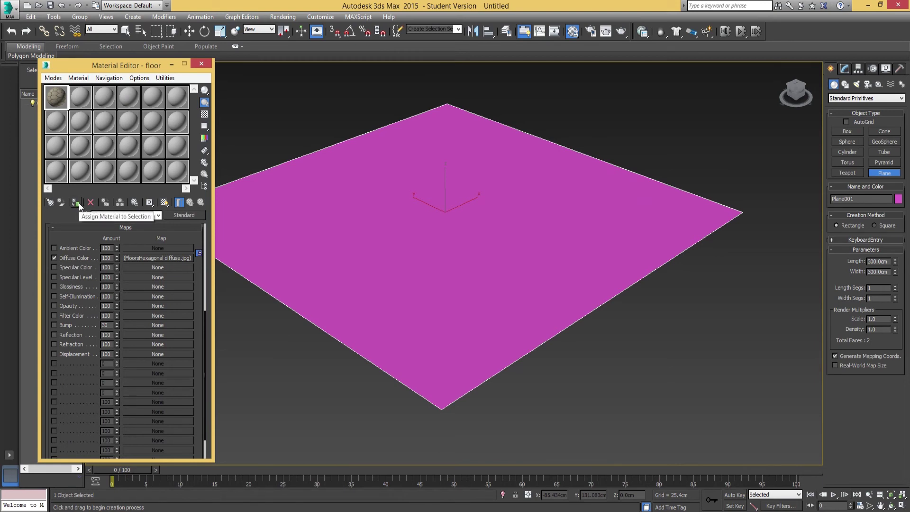
Step: Assign the floor material to the plane and show its texture in the viewport
click(325, 137)
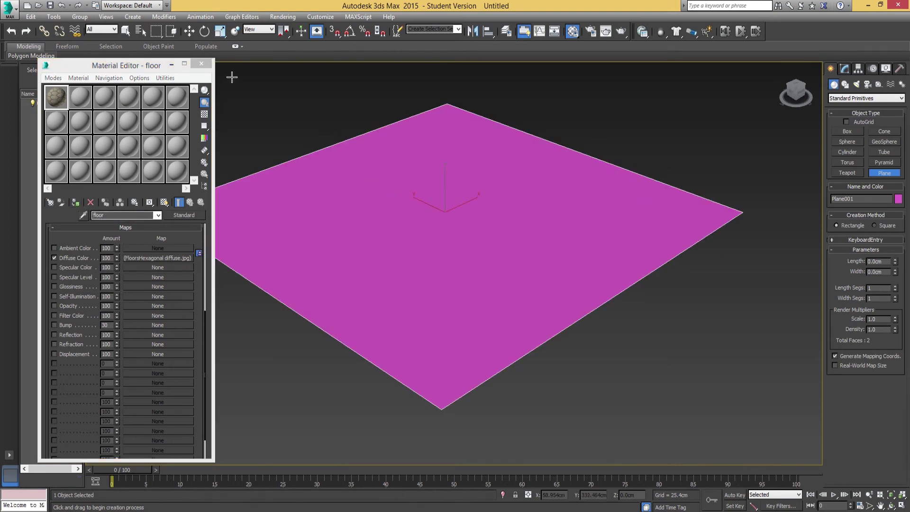
key(w)
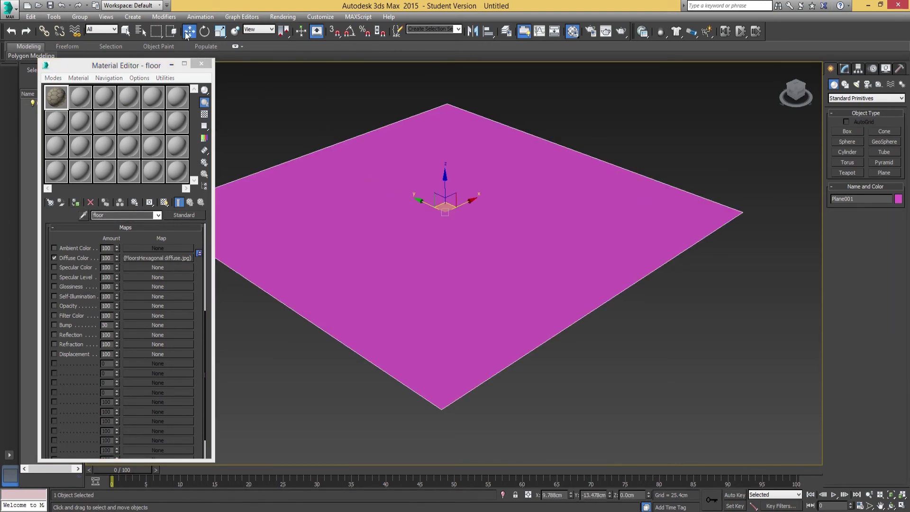
click(76, 202)
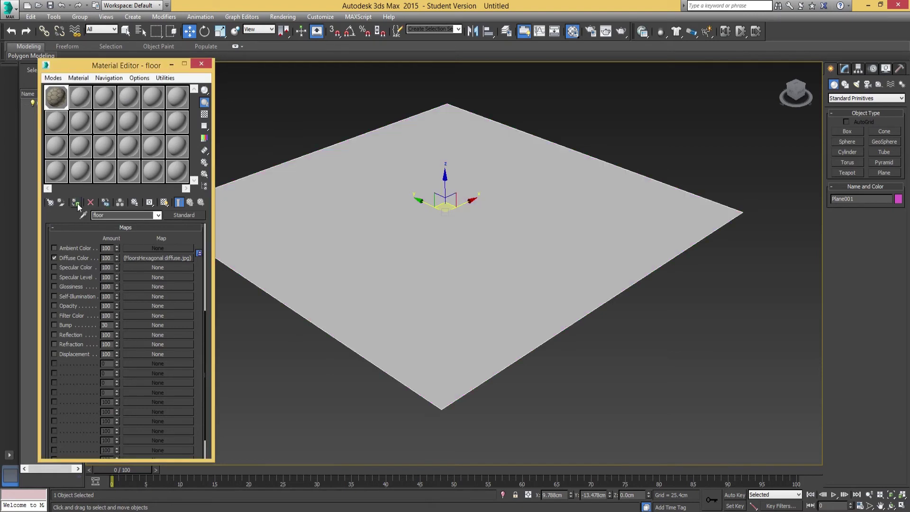
click(164, 203)
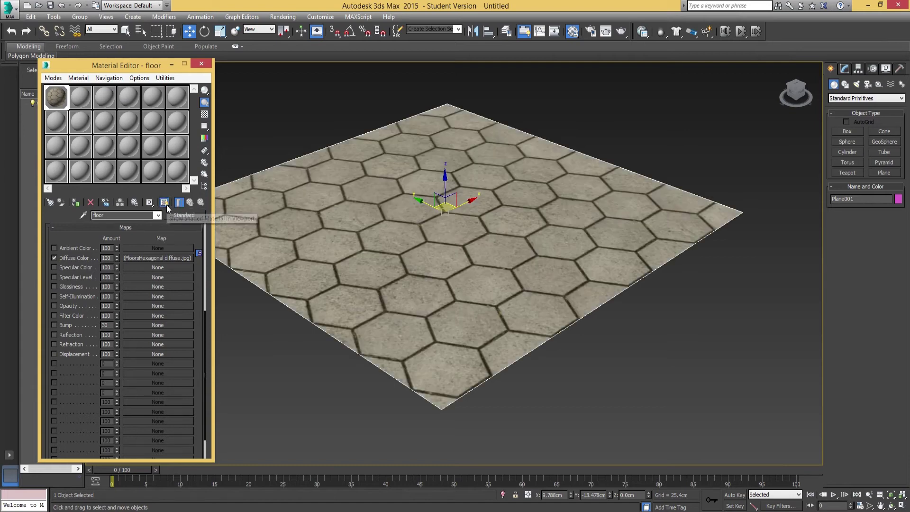
Step: Orbit and zoom around the plane to inspect the hexagonal paving tiles
scroll(480, 265, up, 4)
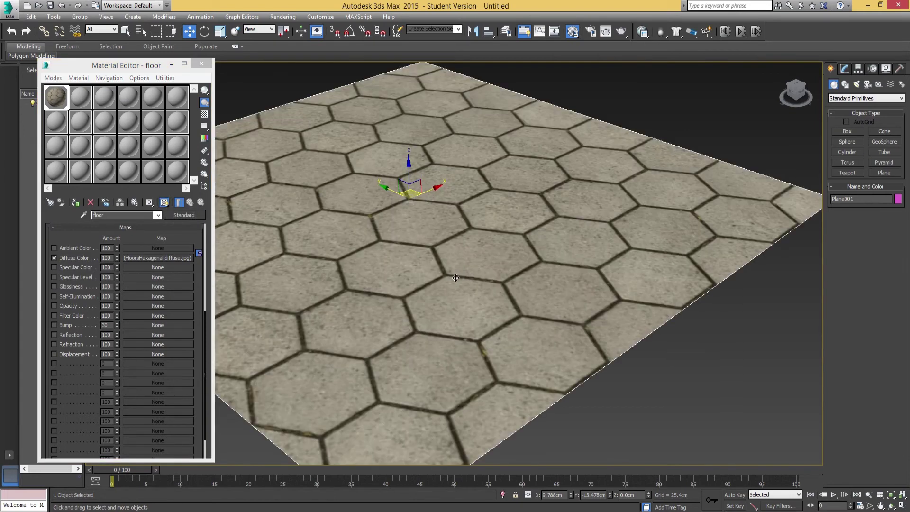
alt+middle_drag(466, 288, 445, 280)
scroll(445, 280, down, 4)
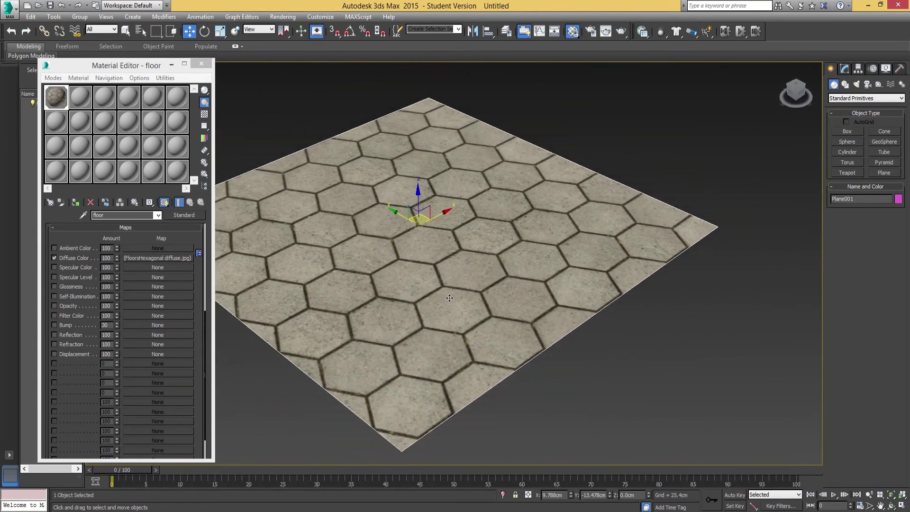
scroll(449, 298, up, 6)
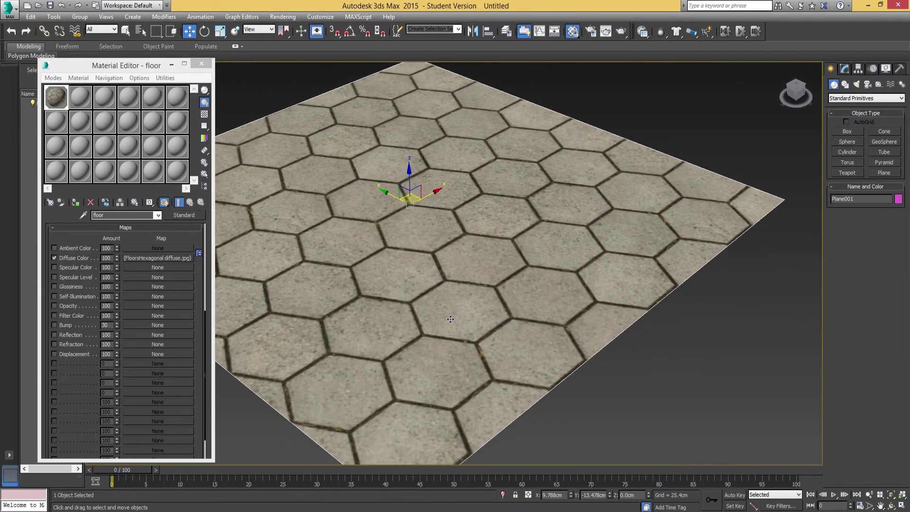
scroll(453, 323, down, 8)
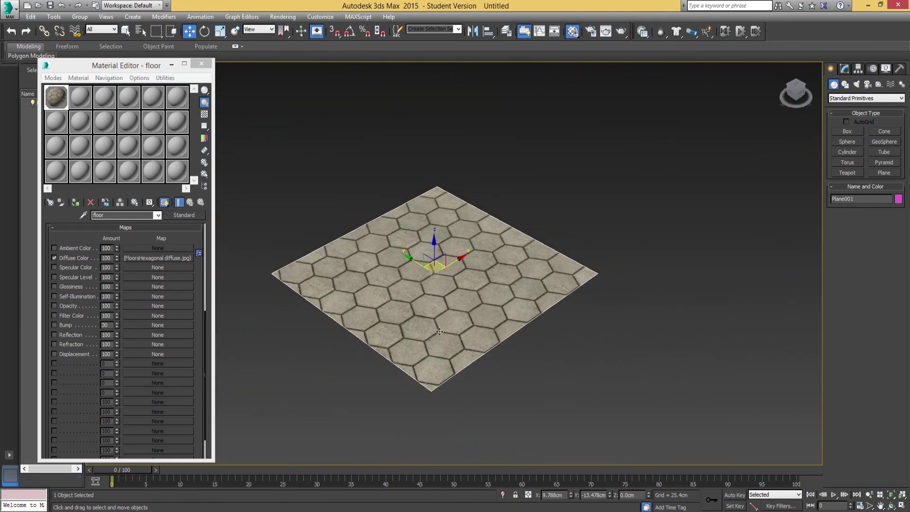
mouse_move(440, 322)
alt+middle_down()
mouse_move(455, 332)
mouse_move(436, 330)
alt+middle_up()
scroll(426, 331, up, 6)
scroll(426, 331, down, 8)
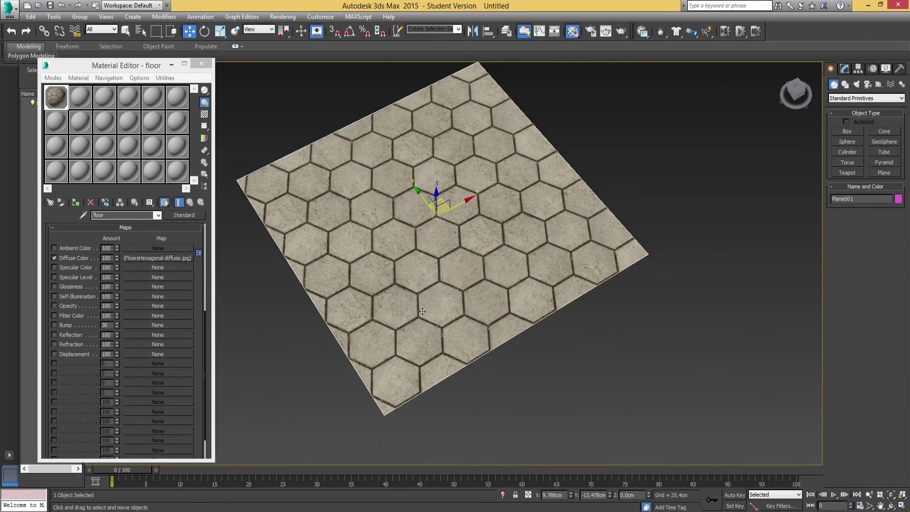
alt+middle_drag(422, 311, 450, 283)
Step: Close the Material Editor and set viewport Texture Maps resolution to 1024 in Configure Viewports
click(201, 64)
alt+middle_drag(415, 259, 374, 300)
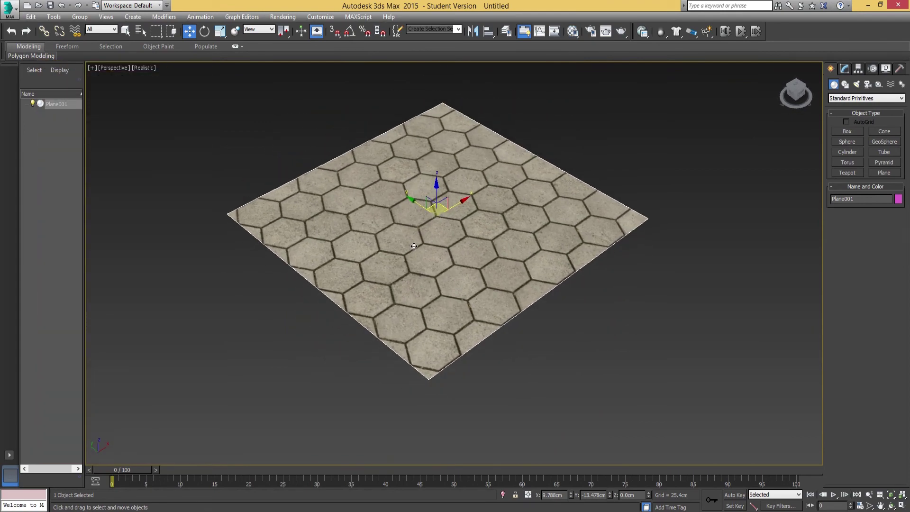
click(92, 67)
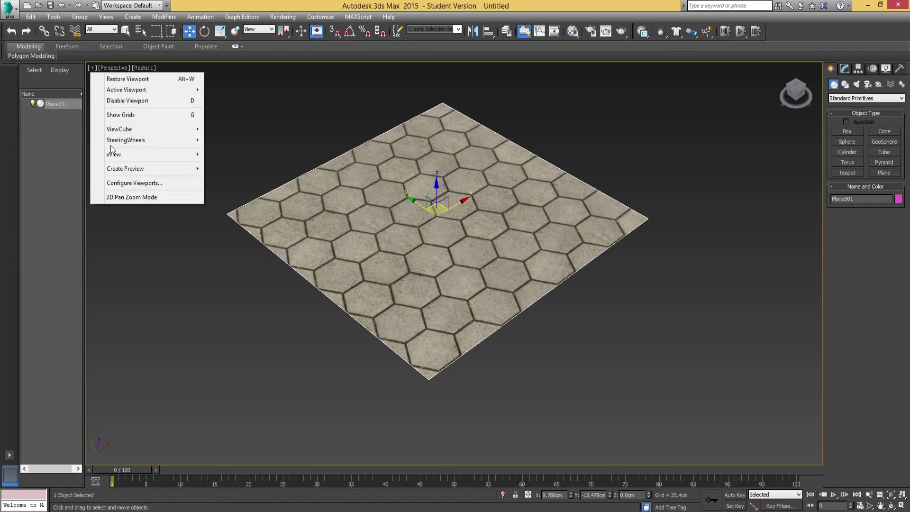
click(121, 183)
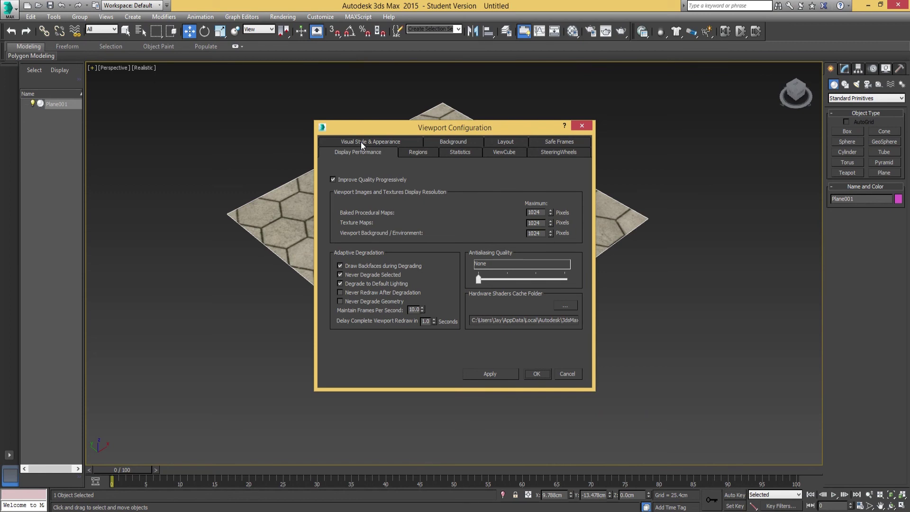
click(360, 141)
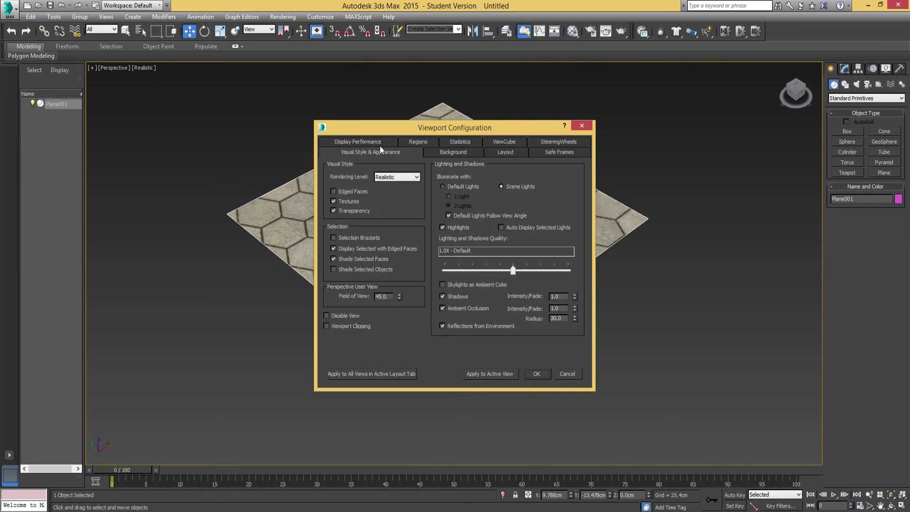
click(363, 141)
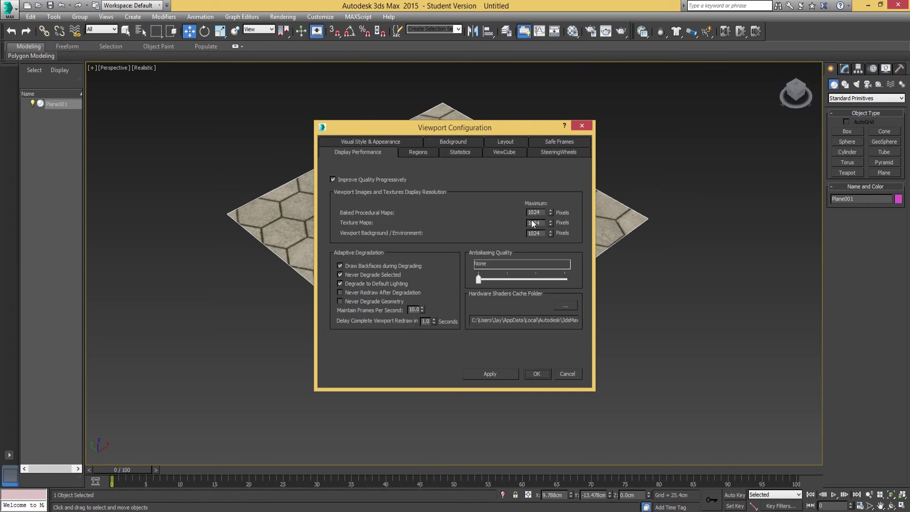
drag(543, 226, 525, 221)
drag(496, 130, 730, 129)
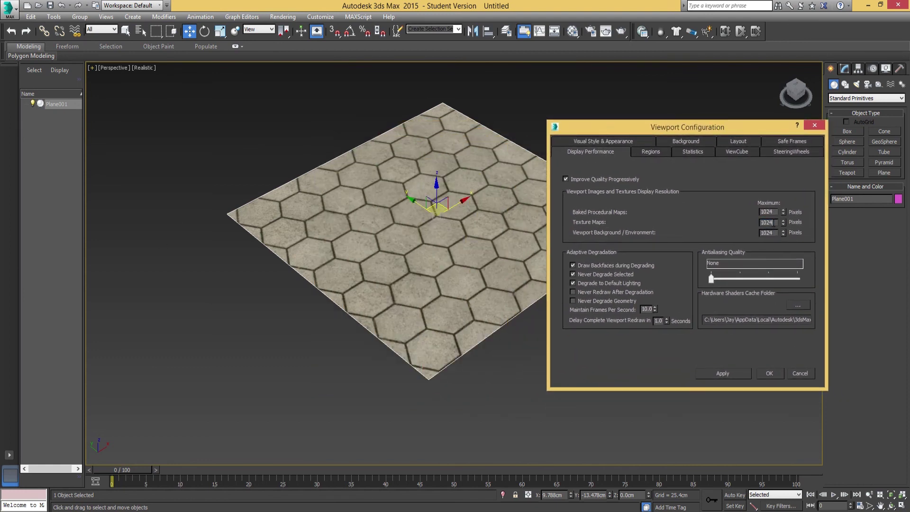
click(743, 375)
click(775, 374)
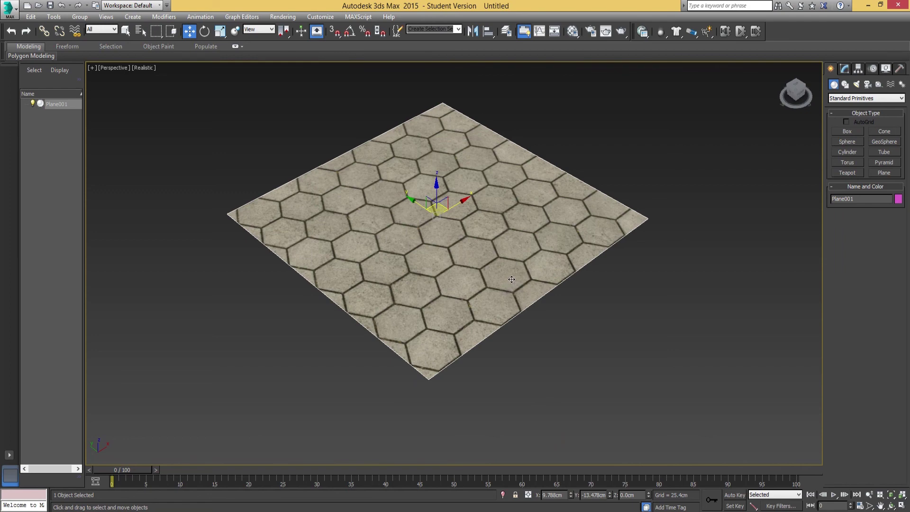
middle_drag(439, 271, 429, 300)
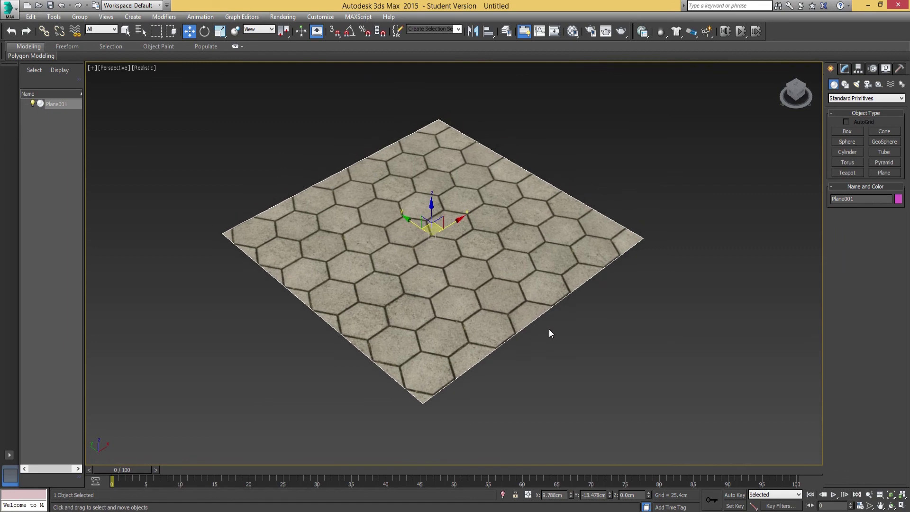